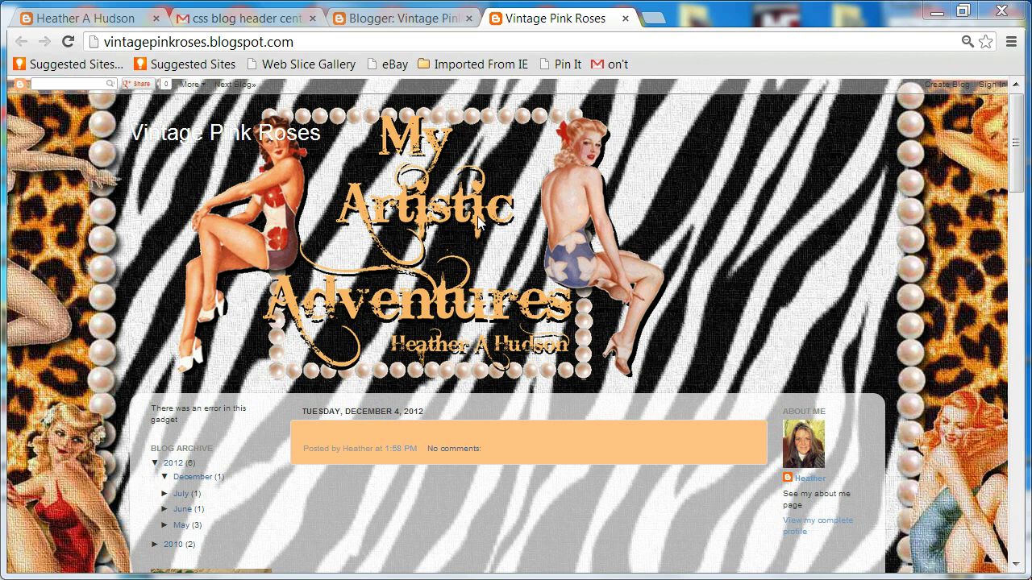
Switch from the live blog to the 'Blogger: Vintage Pink' Layout tab.
click(395, 20)
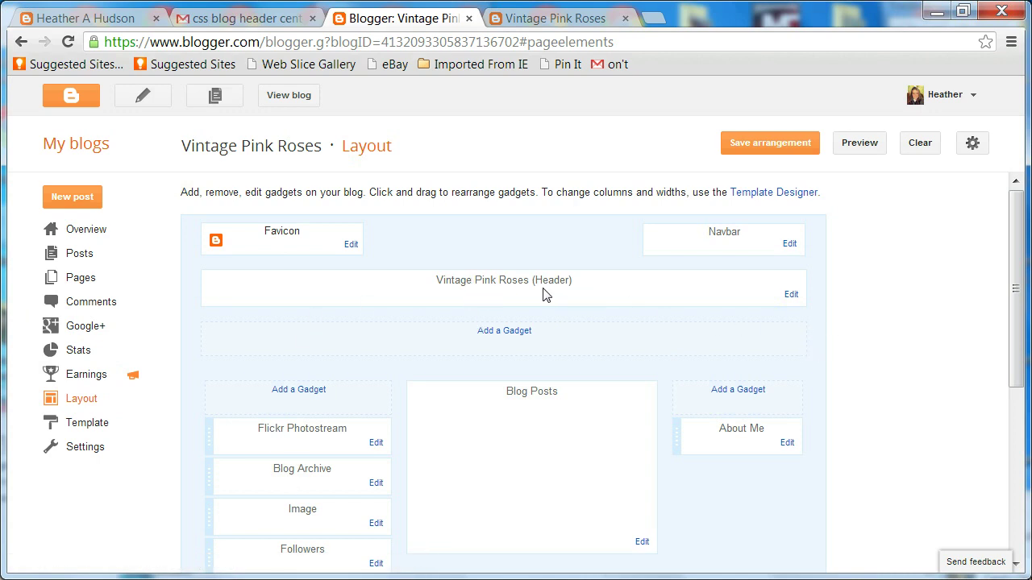
Set the Header gadget's placement to 'Instead of title and description' and save it.
click(790, 295)
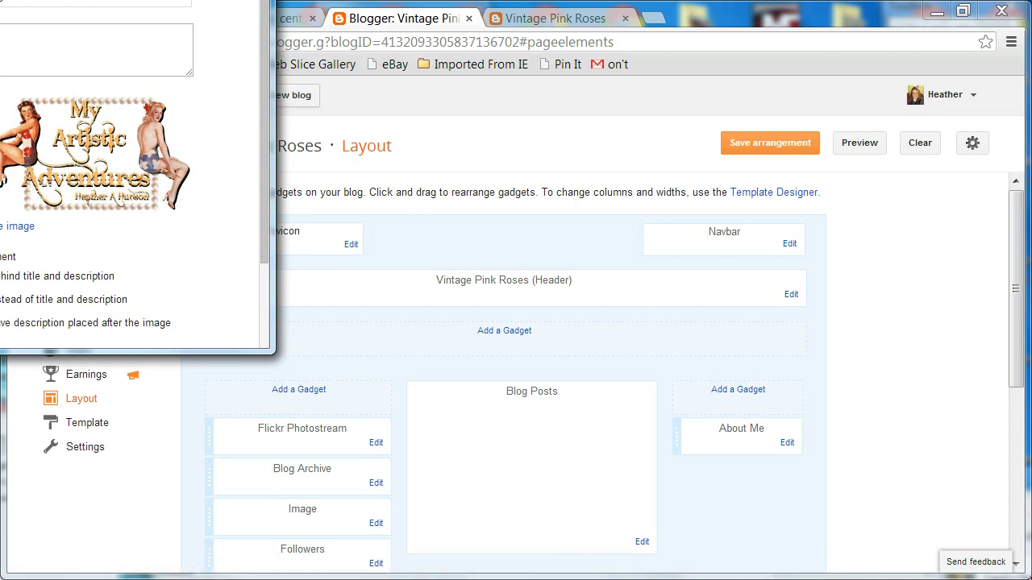
drag(136, 3, 569, 108)
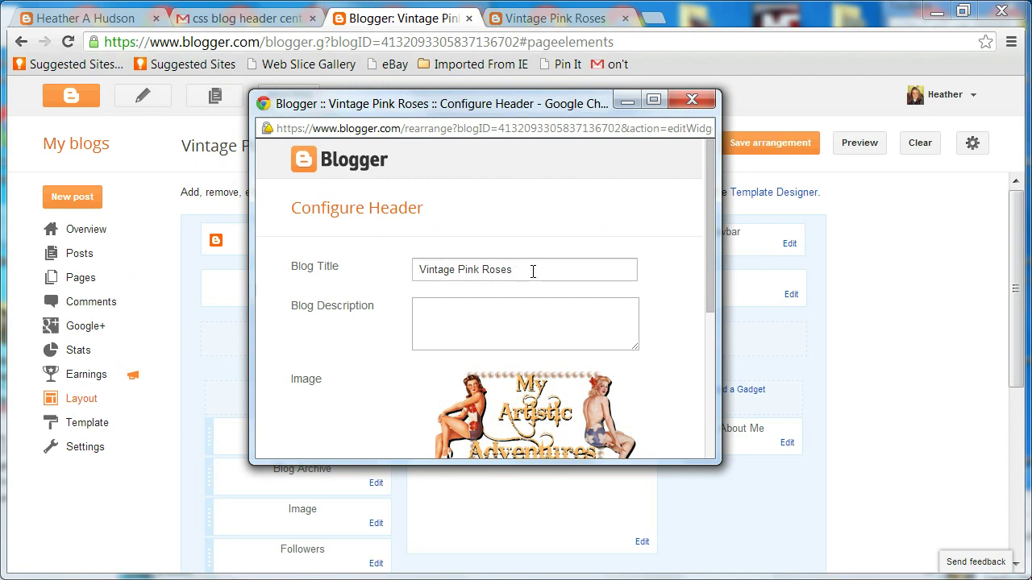
drag(709, 231, 706, 300)
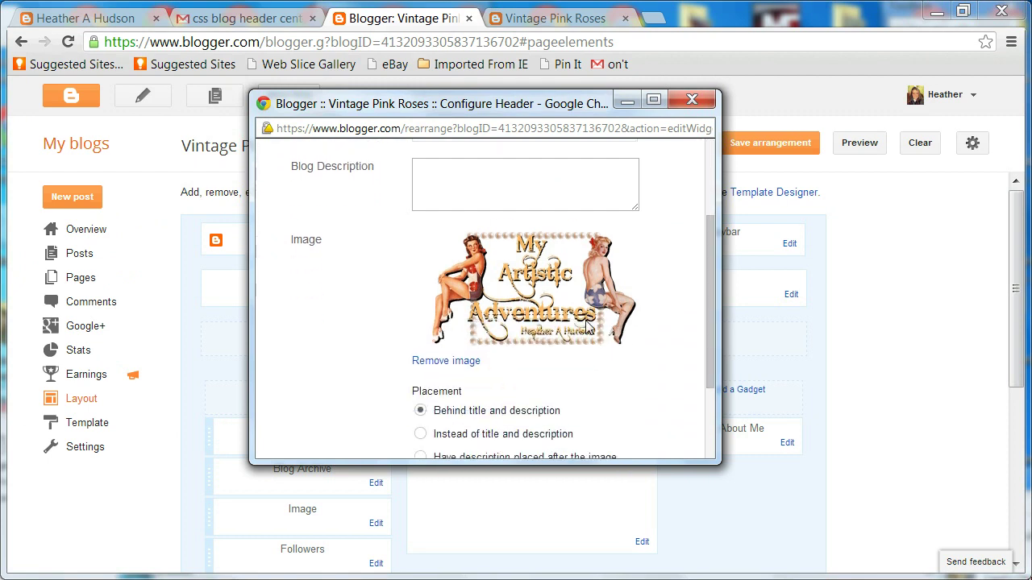
drag(711, 253, 703, 207)
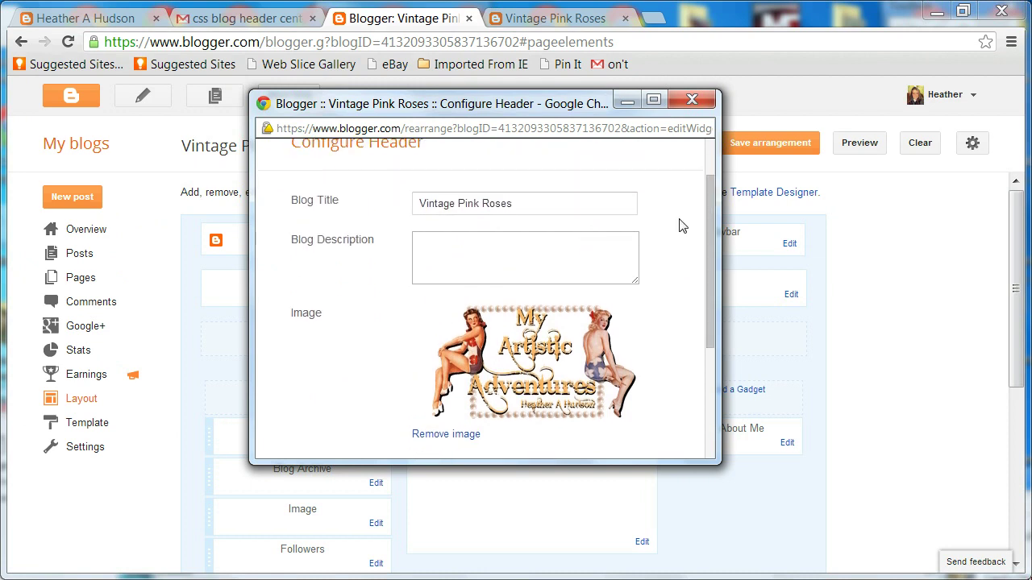
drag(710, 200, 675, 304)
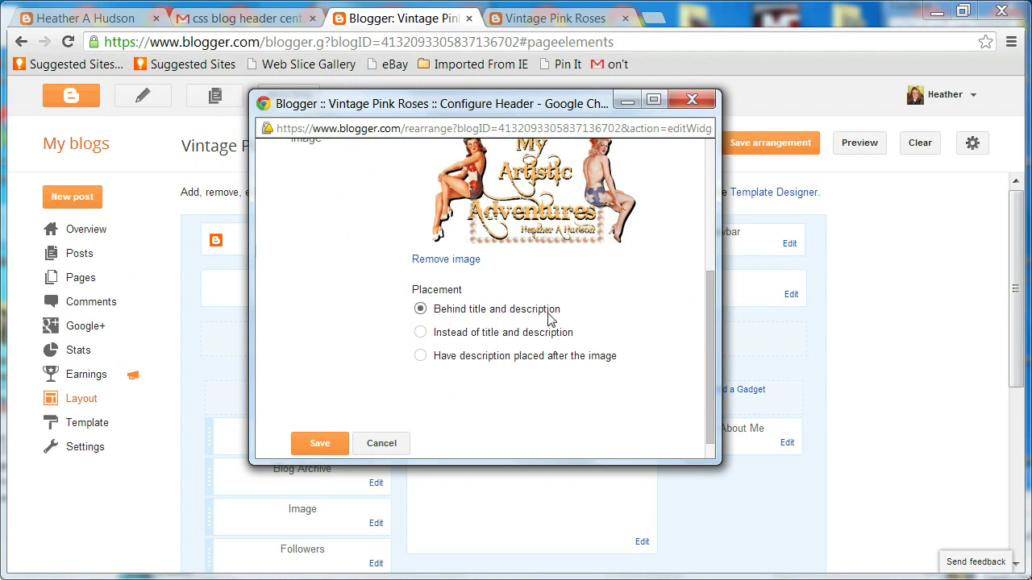
click(420, 333)
mouse_move(706, 327)
mouse_down()
mouse_move(710, 297)
mouse_move(713, 312)
mouse_up()
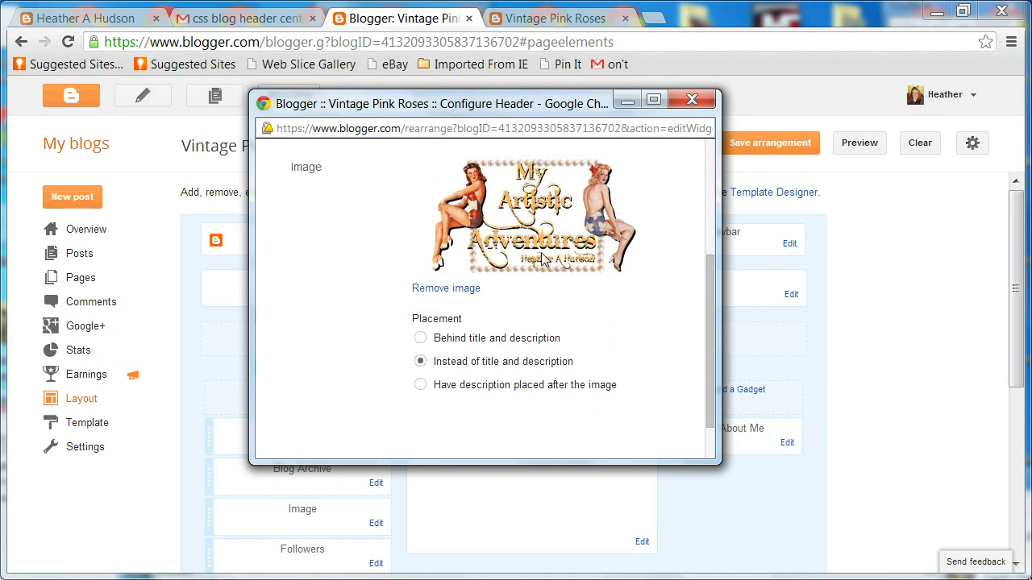
mouse_move(710, 273)
mouse_down()
mouse_move(705, 288)
mouse_move(704, 218)
mouse_move(706, 294)
mouse_up()
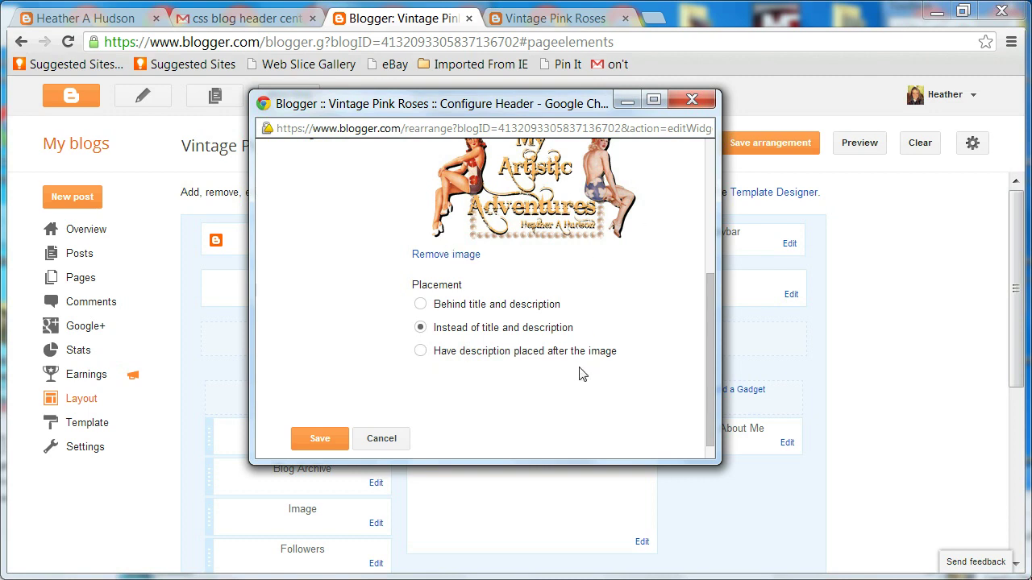
click(333, 435)
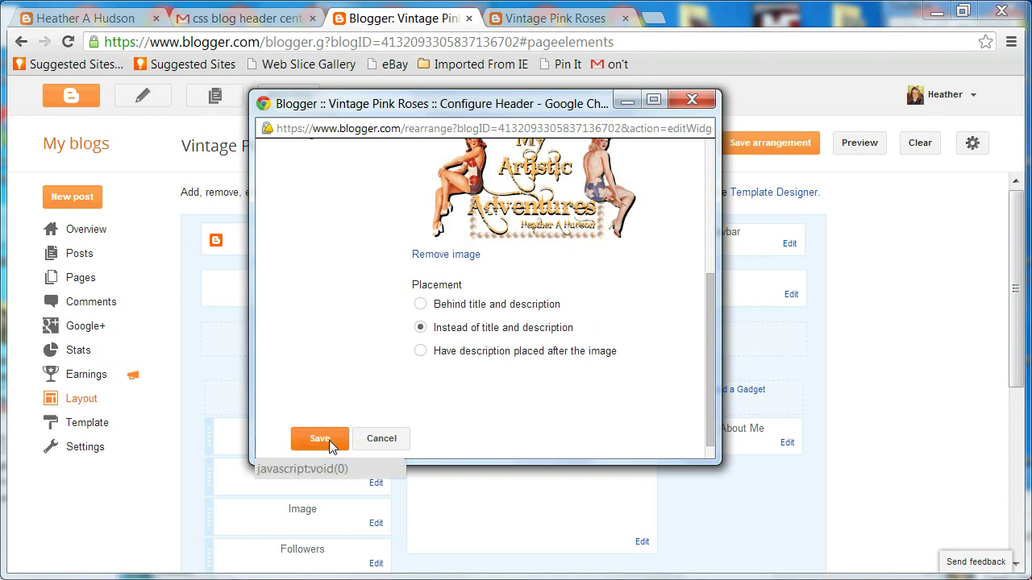
Close the saved header settings, preview the image-only header, then return to Layout.
click(329, 440)
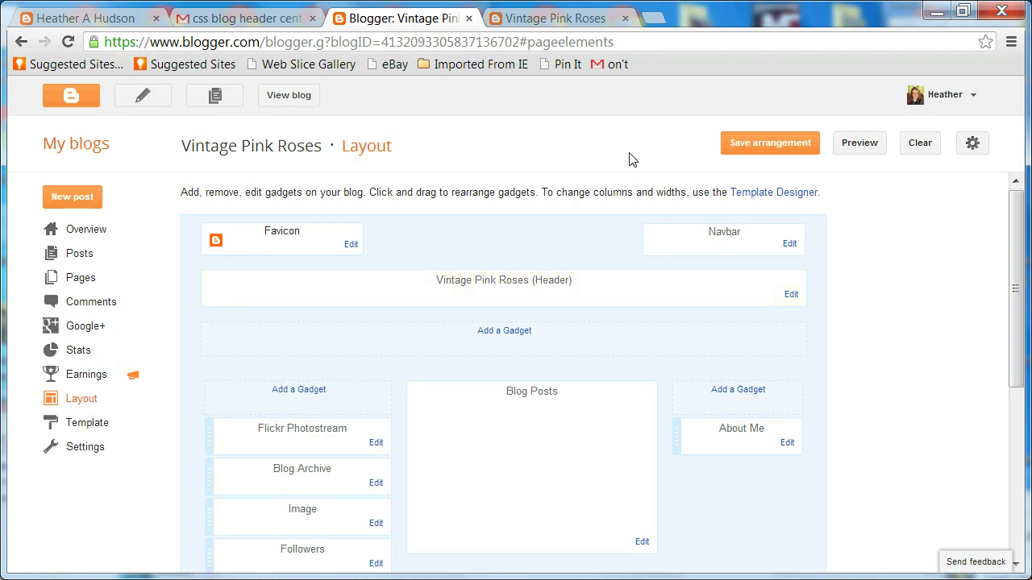
click(852, 153)
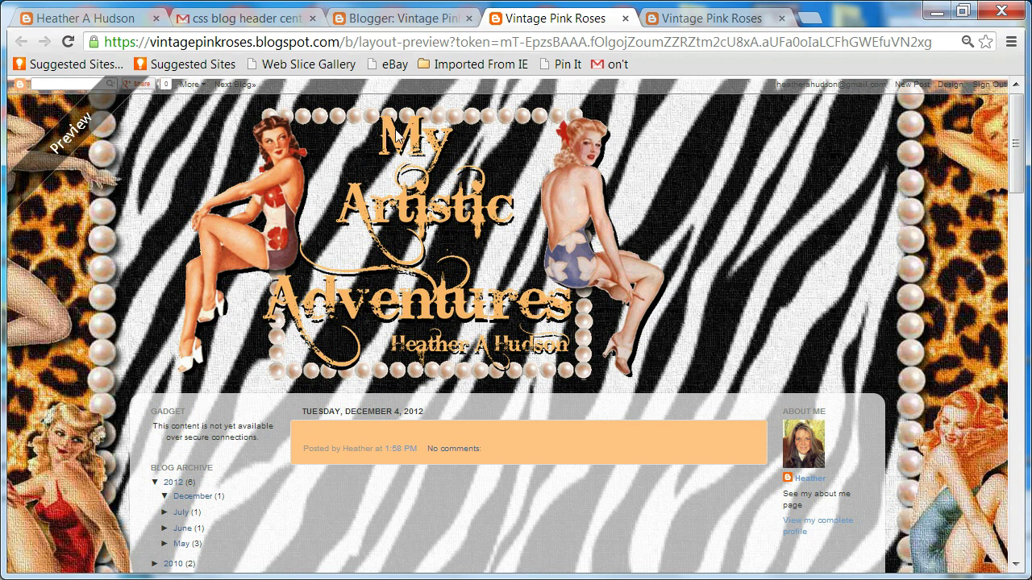
click(387, 22)
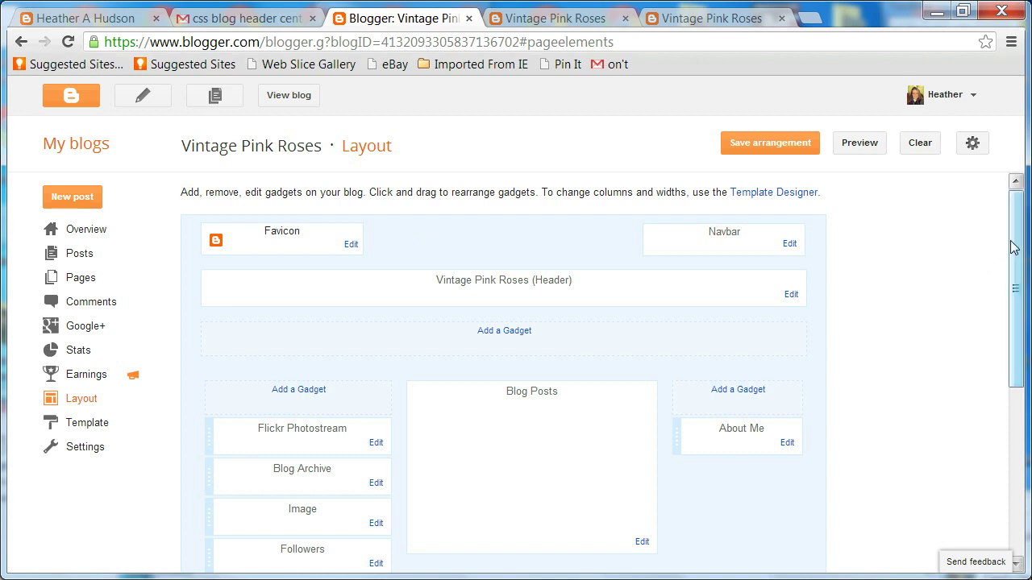
Go to Template > Customize > Advanced > Add CSS and place the cursor in the CSS box.
drag(1008, 247, 1007, 277)
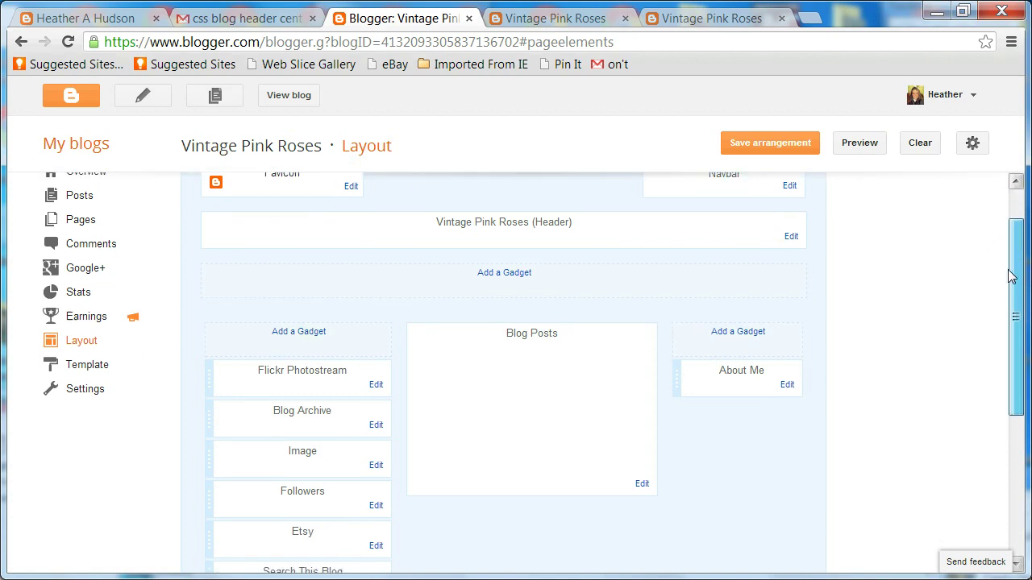
click(107, 373)
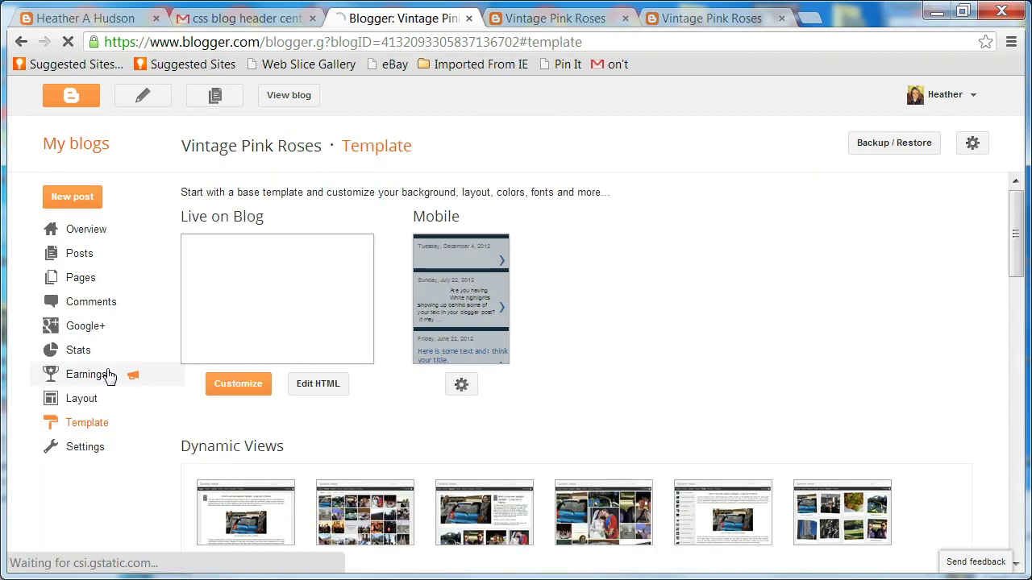
click(247, 383)
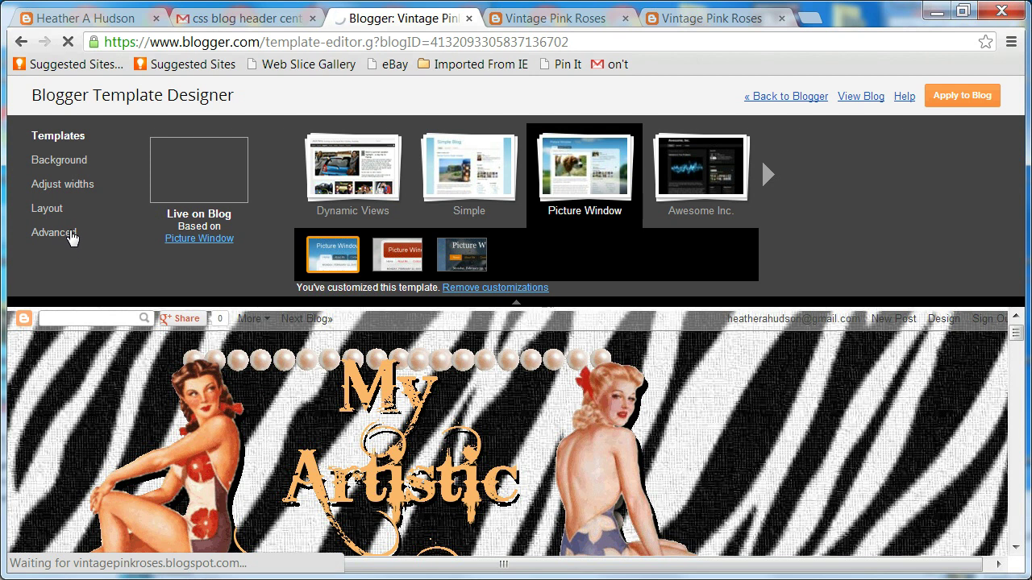
click(73, 235)
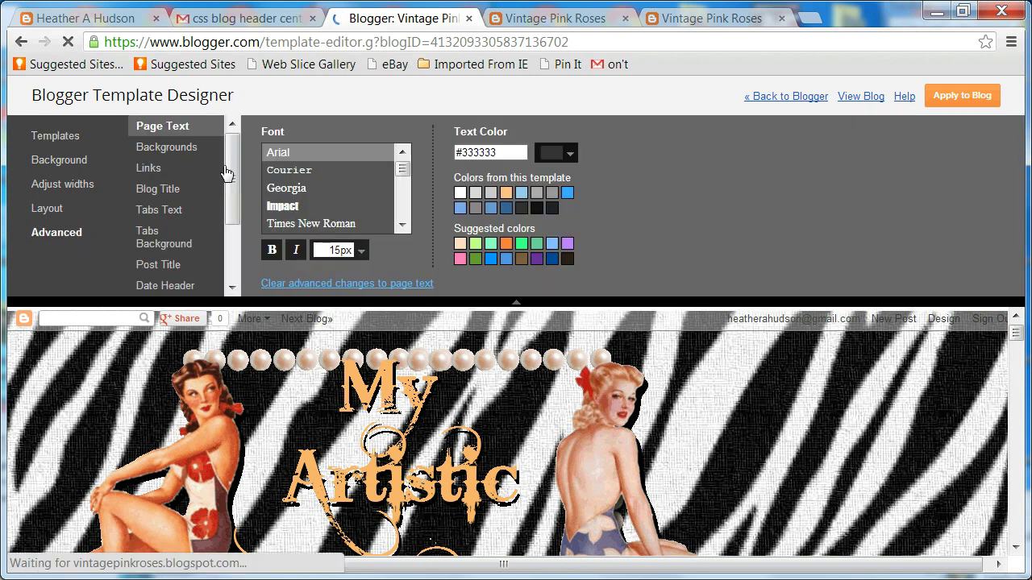
drag(228, 172, 229, 226)
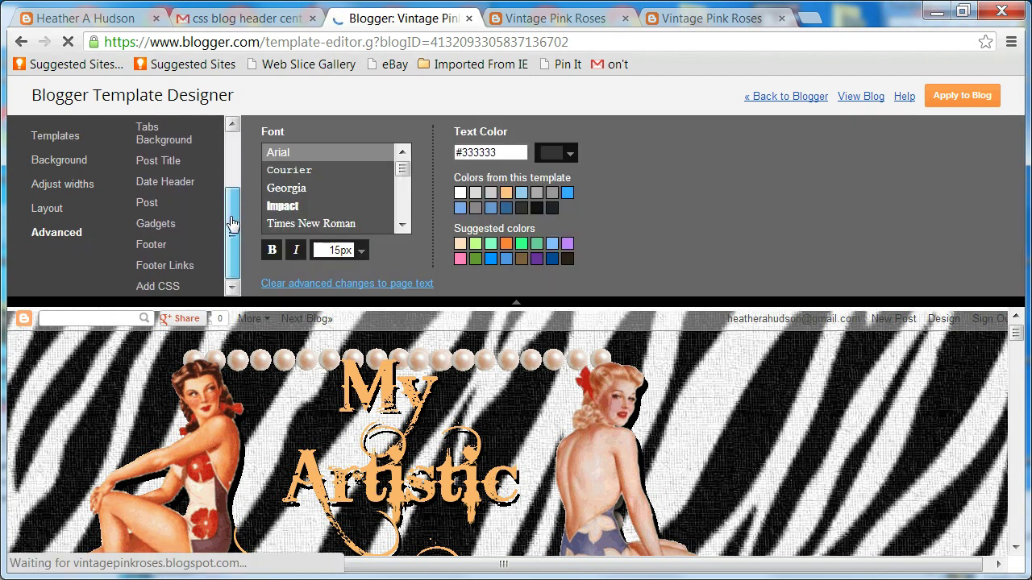
click(177, 289)
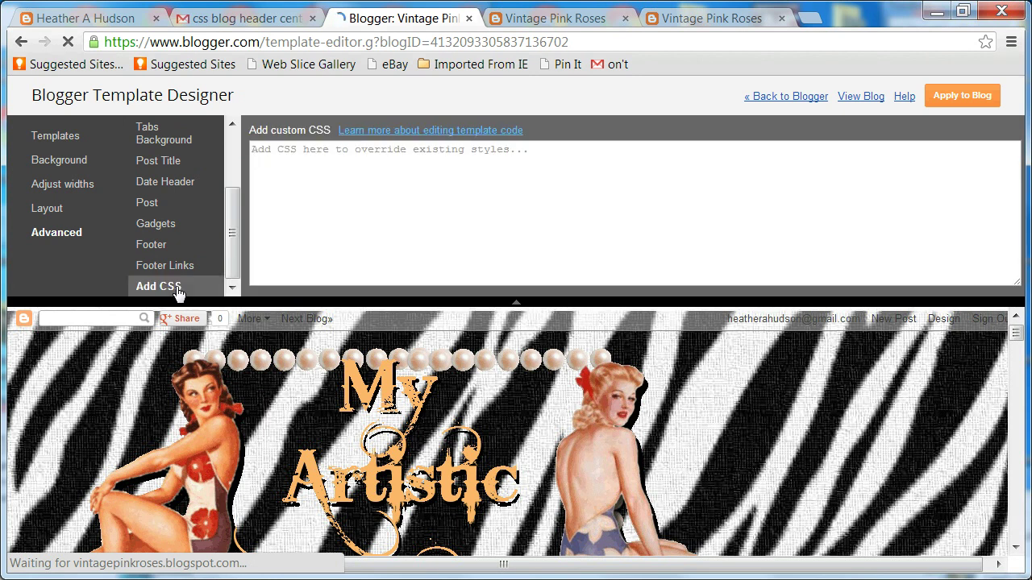
click(297, 165)
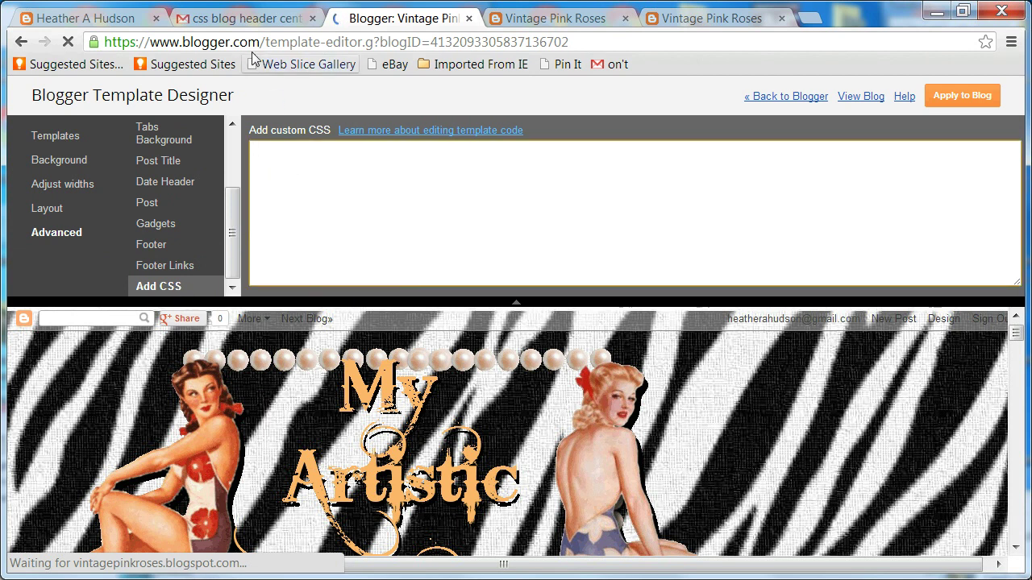
Paste CSS centring #header-inner text and set .header-outer margin-left to 130px.
right_click(276, 164)
click(317, 267)
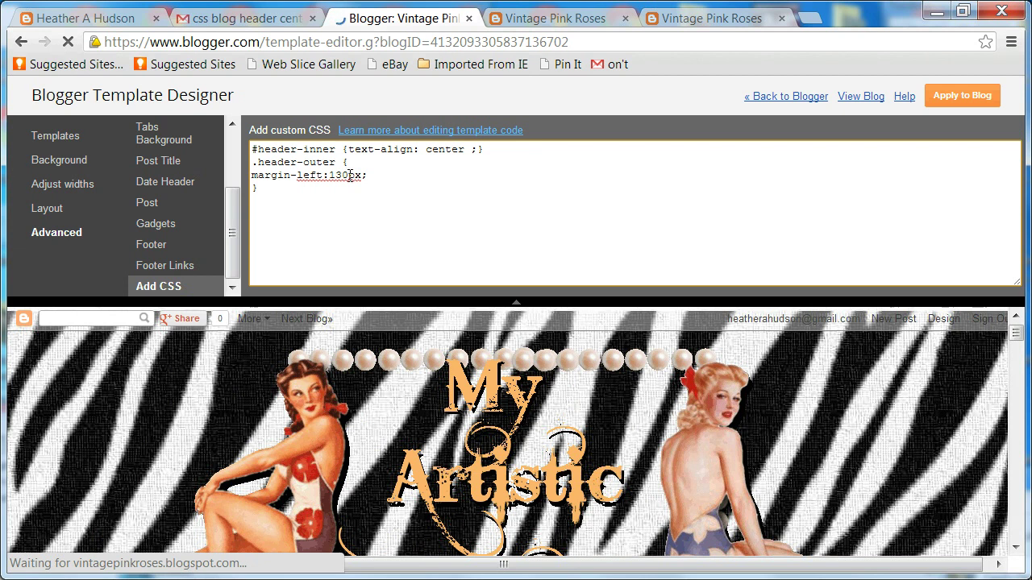
click(349, 175)
key(BackSpace)
key(BackSpace)
key(BackSpace)
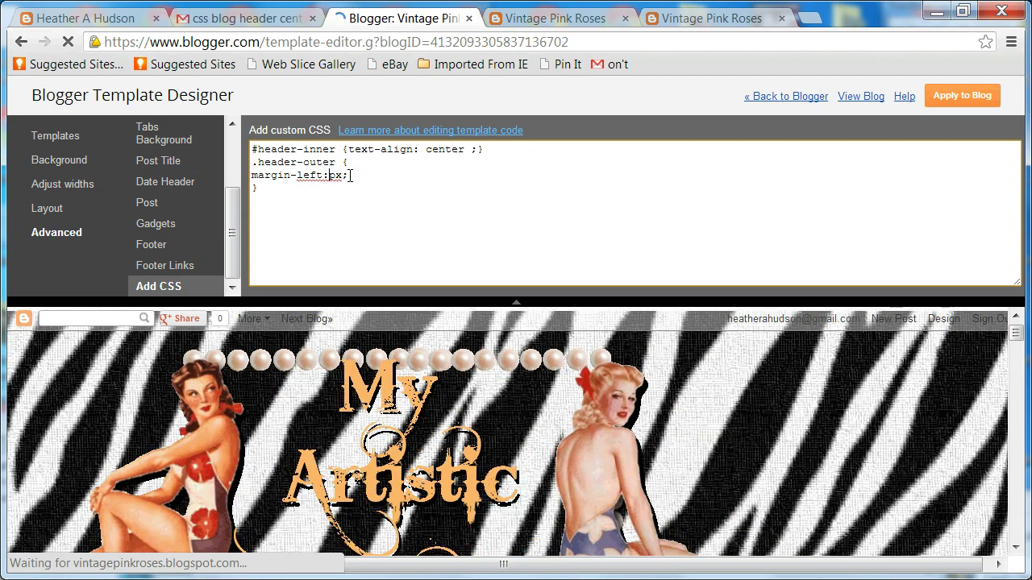
text(120)
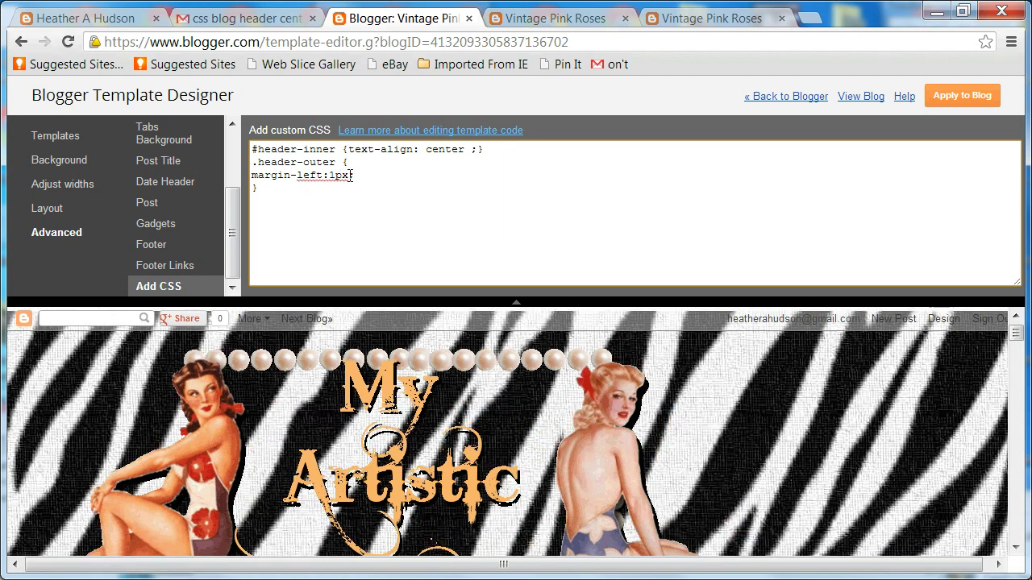
text(30)
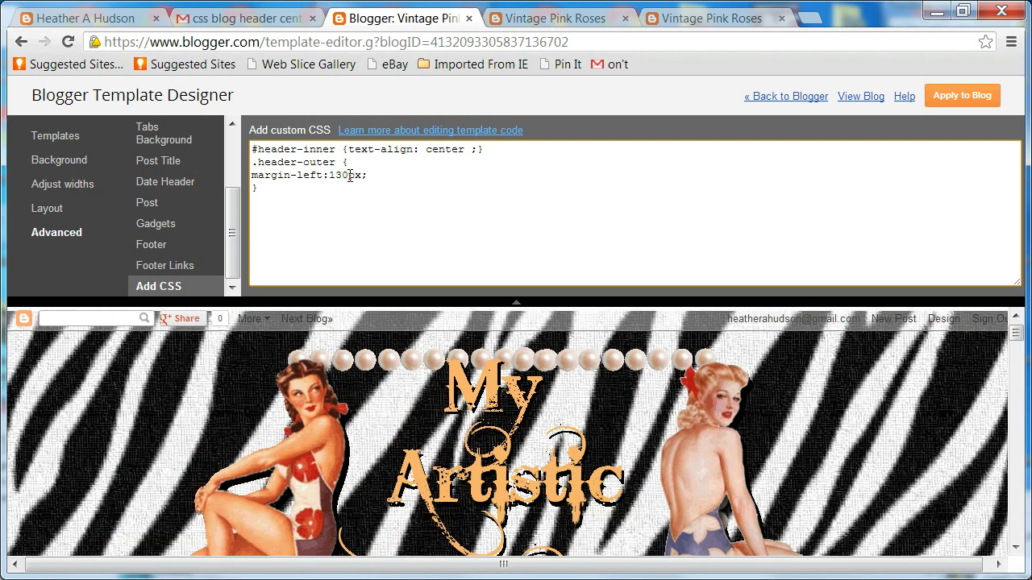
Apply the custom CSS to the blog and view the live blog with its centred header.
click(951, 97)
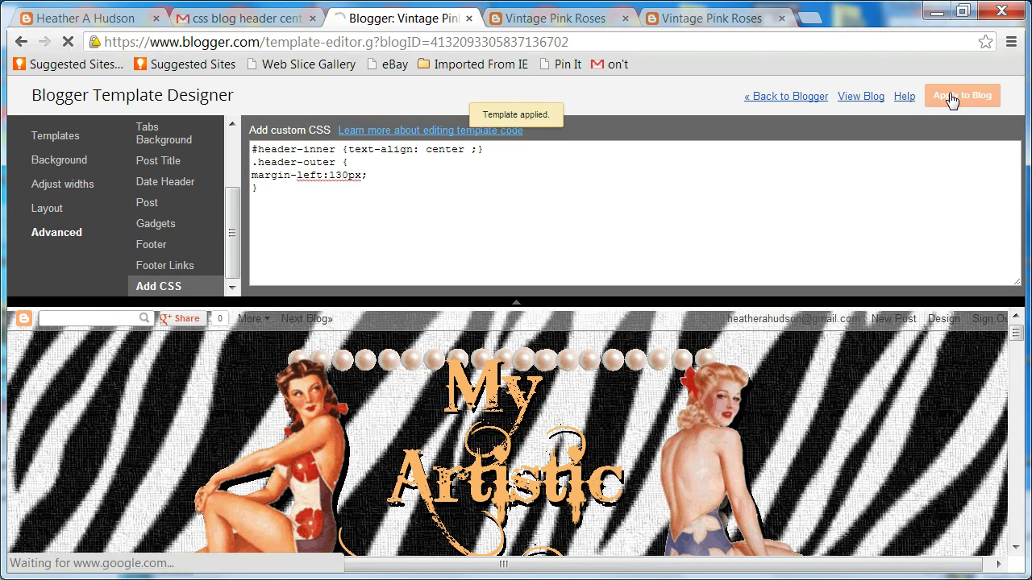
click(859, 98)
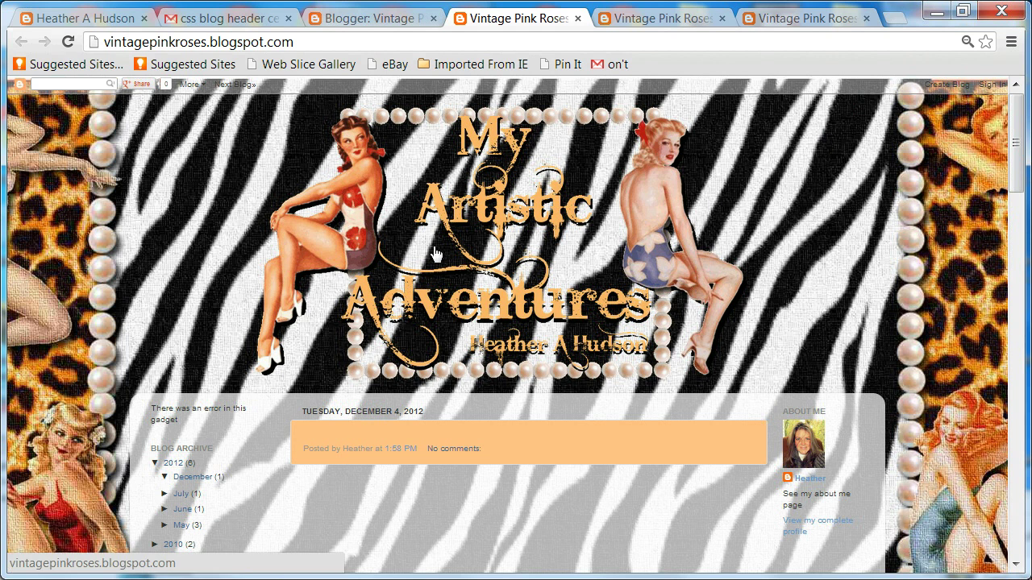